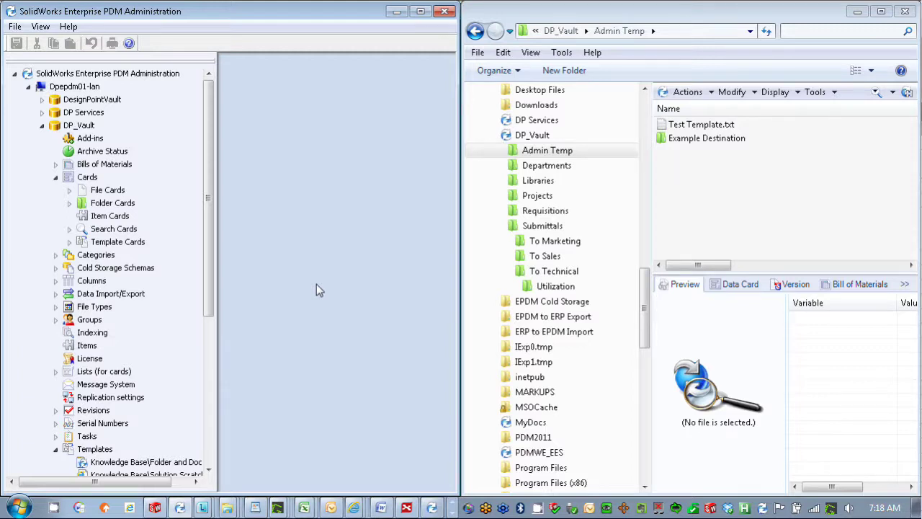
Step: Create a new template with menu string 'A Template' and open its Card Editor
right_click(102, 449)
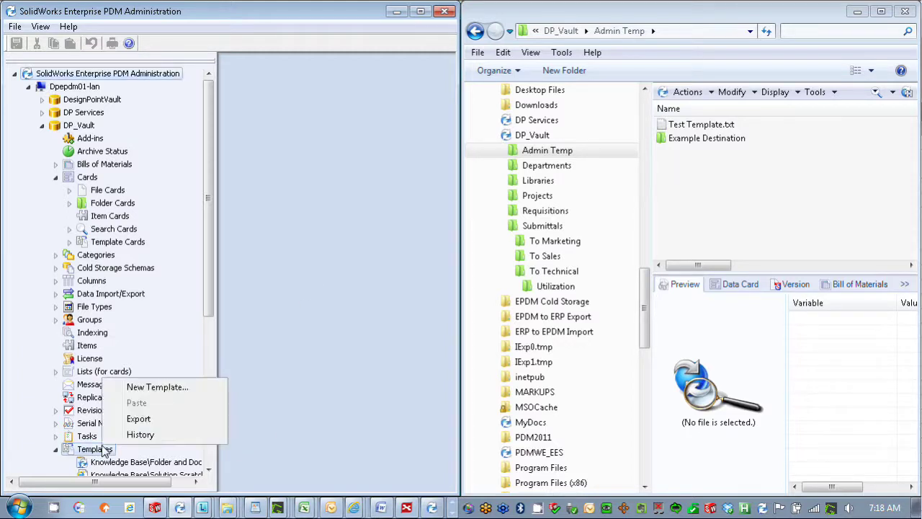
left_click(159, 386)
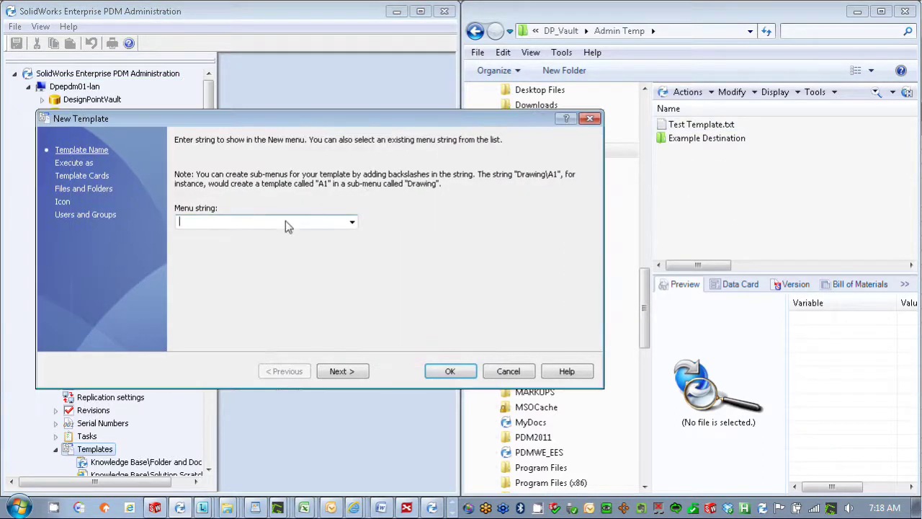
type("A Template")
left_click(96, 177)
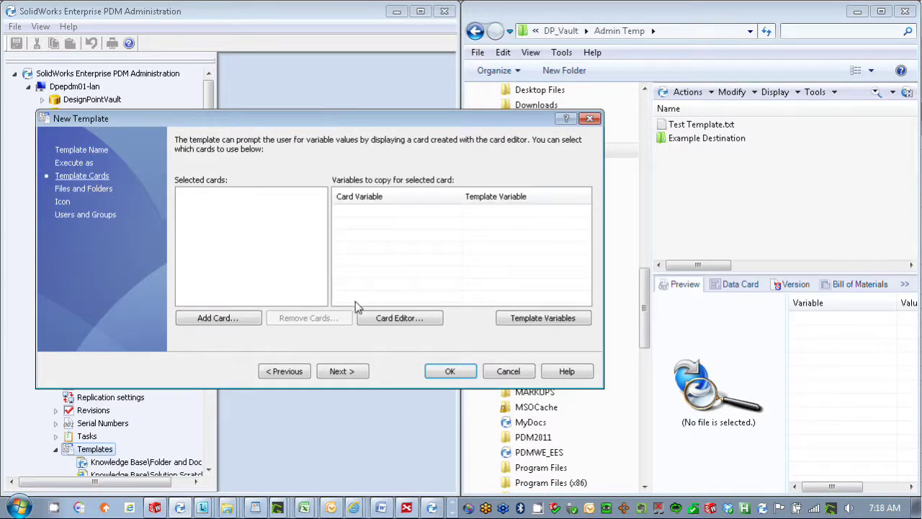
left_click(389, 319)
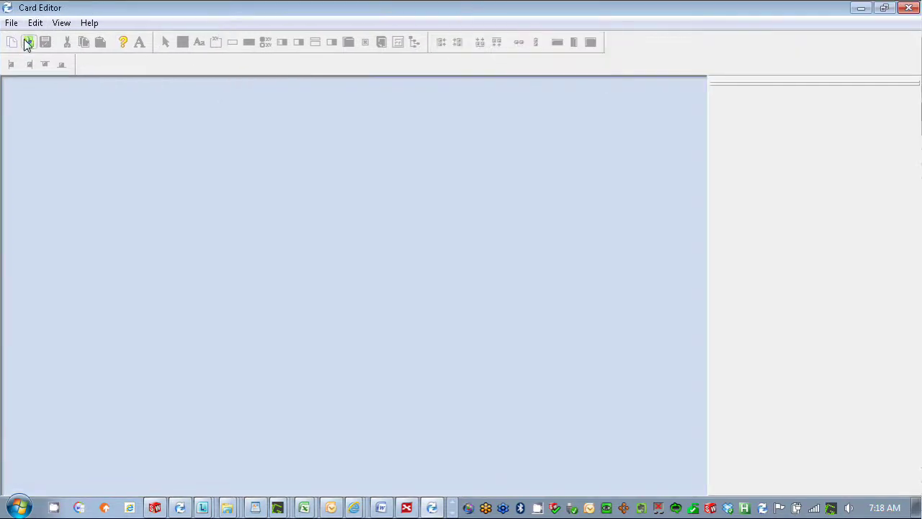
Step: Start a new card of type Template Card named 'A Template Example'
left_click(12, 42)
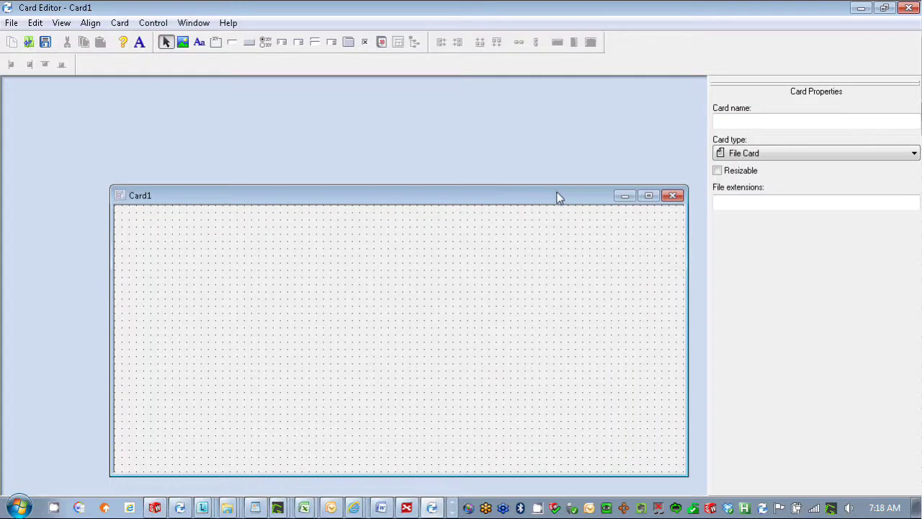
left_click_drag(559, 196, 493, 129)
left_click(735, 154)
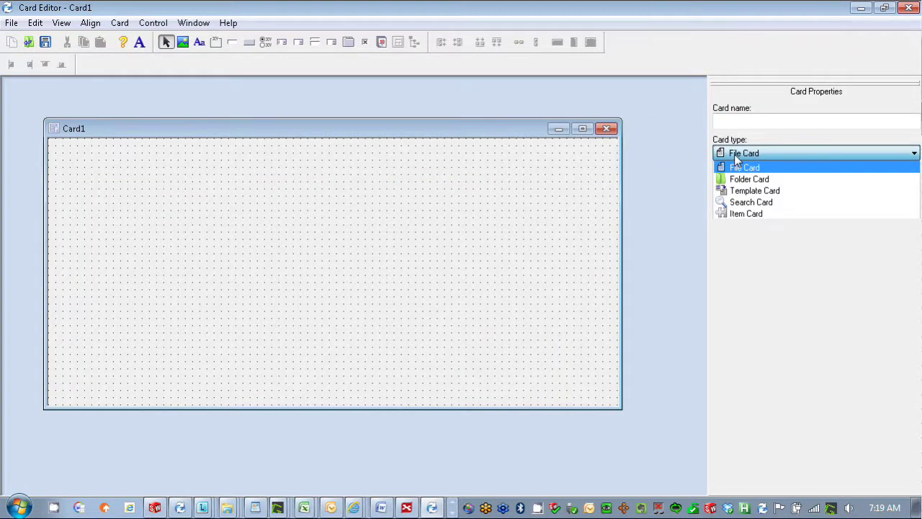
left_click(755, 190)
left_click(758, 124)
type("A")
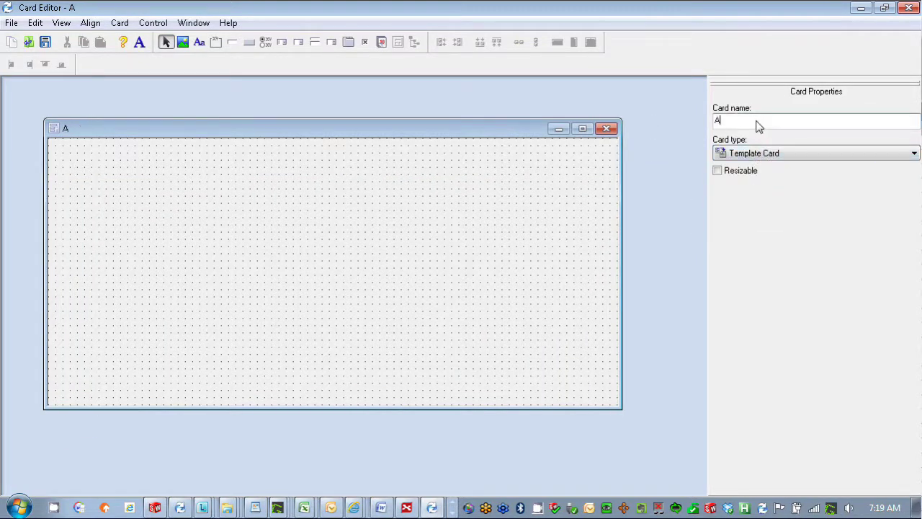
type(" Template Example")
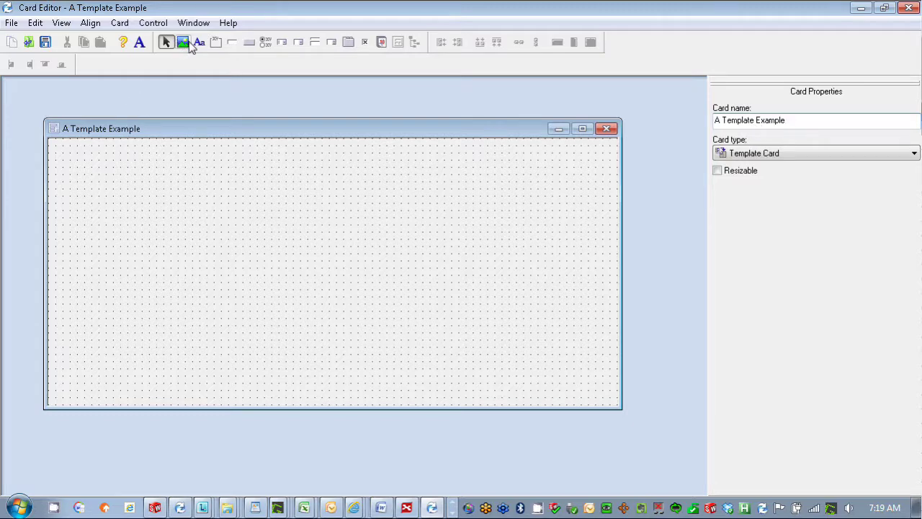
left_click(114, 181)
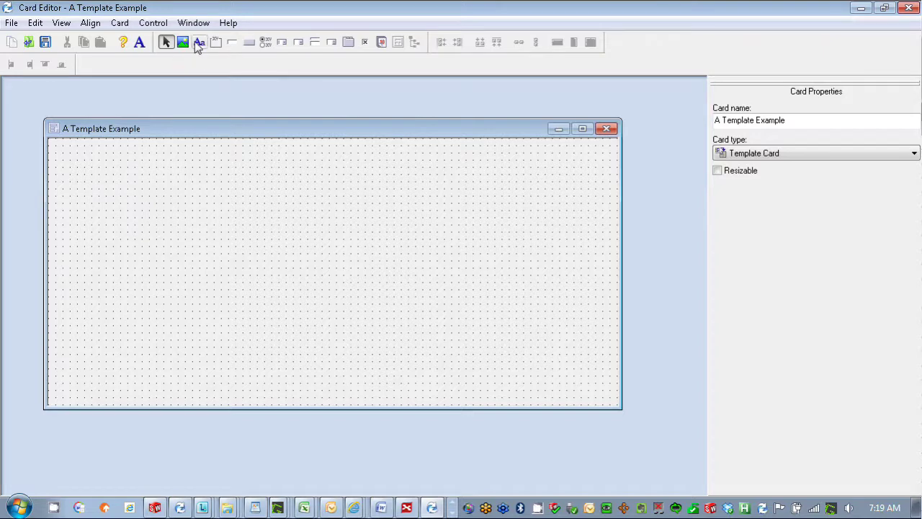
Step: Add a 'Title' text label to the template card
left_click(63, 169)
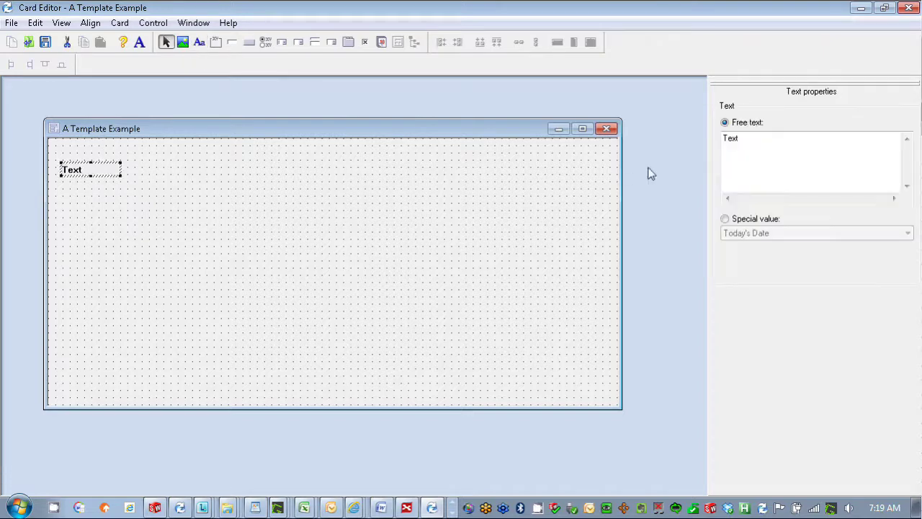
left_click_drag(790, 160, 669, 137)
type("T")
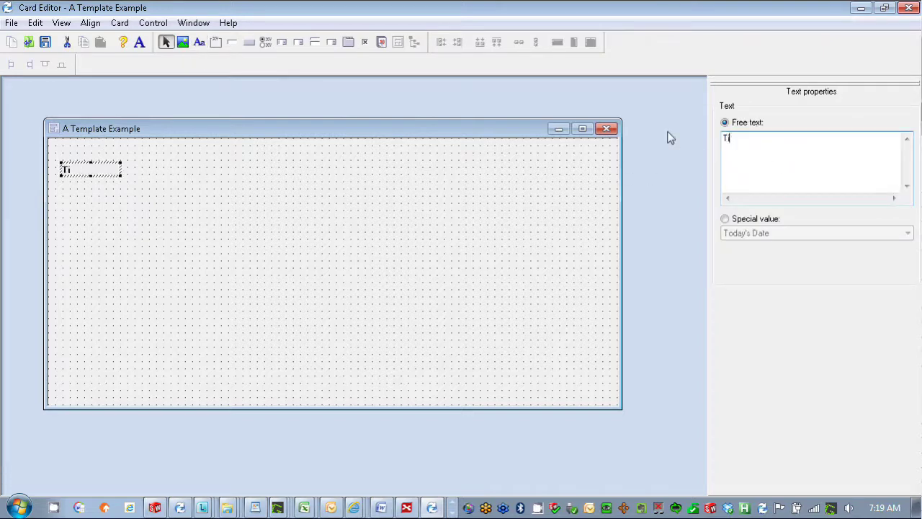
type("itle")
left_click_drag(109, 178, 113, 170)
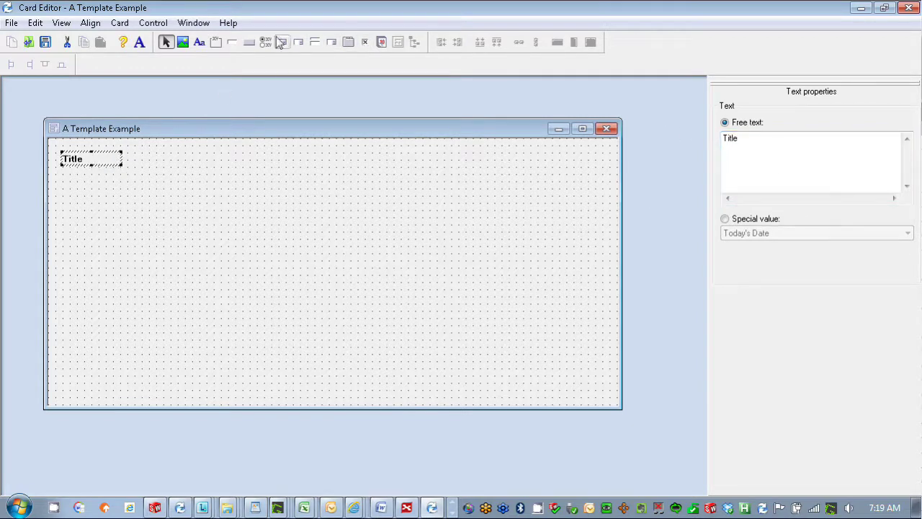
Step: Add a widened 'Open Folder' button beside the Title label and shrink the card
left_click(248, 42)
left_click(166, 160)
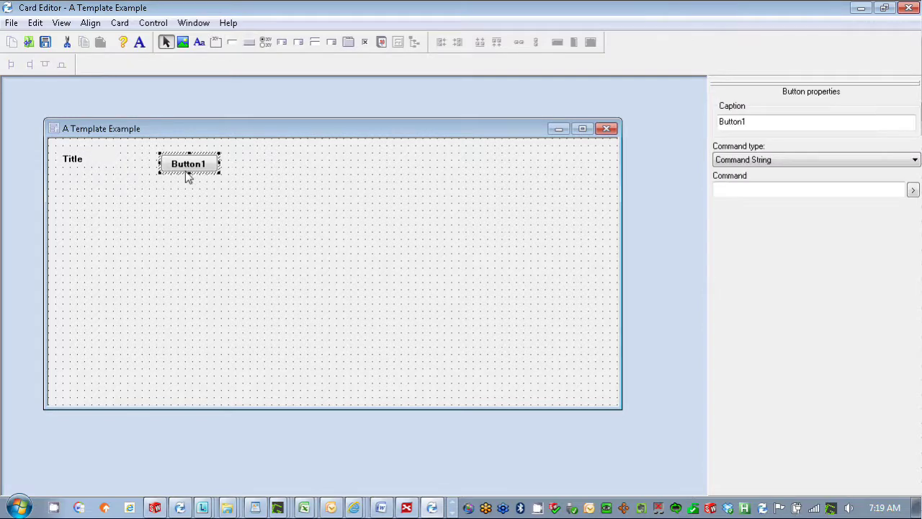
double_click(771, 126)
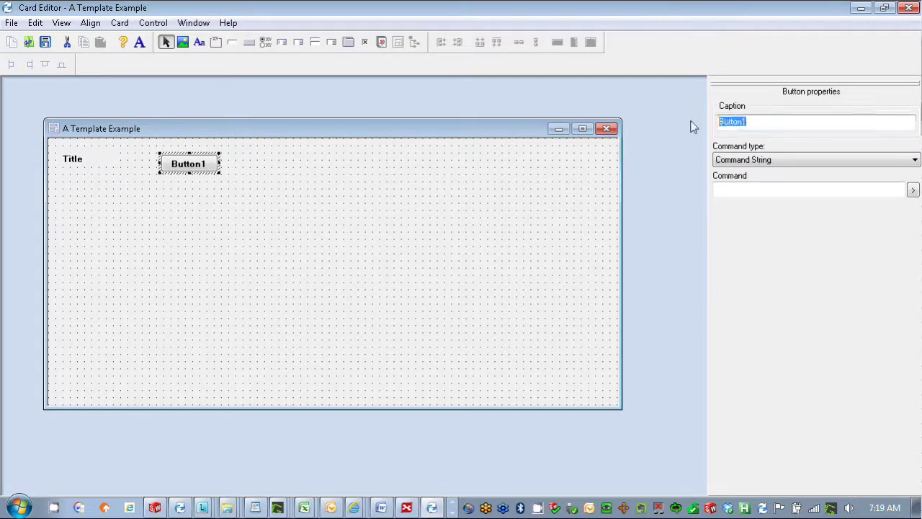
type("Open Folder")
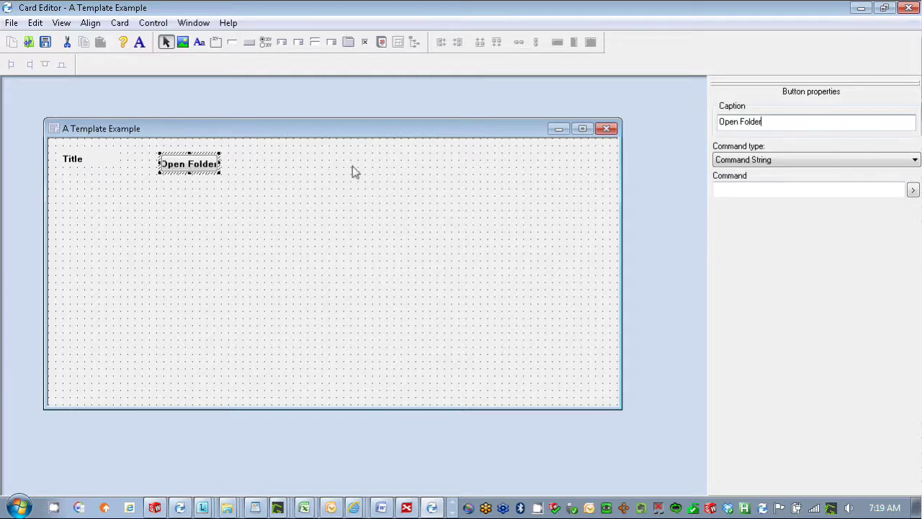
left_click_drag(221, 163, 241, 173)
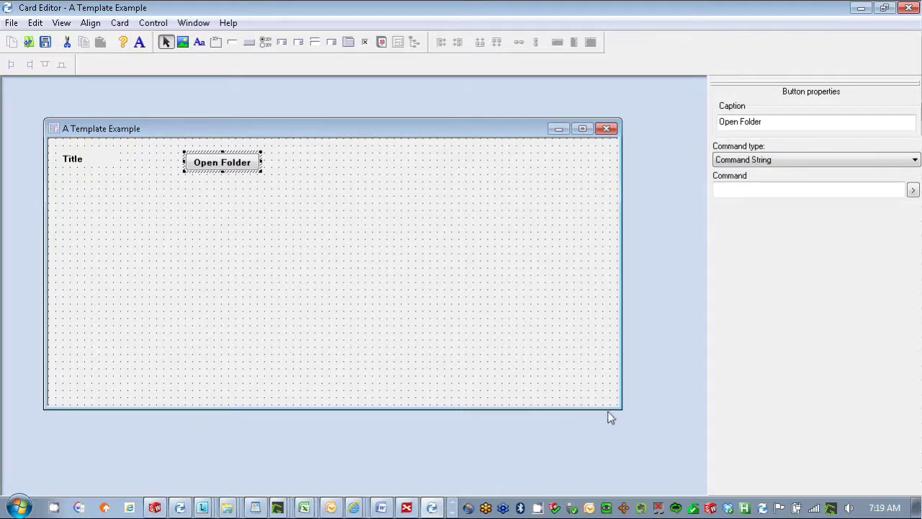
left_click_drag(622, 411, 299, 207)
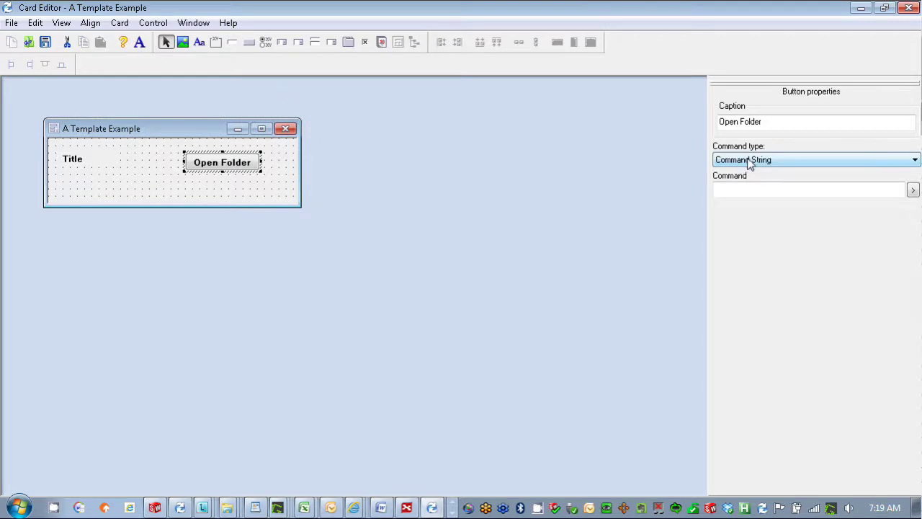
Step: Set the Open Folder button's command to explorer "C:\DP_Vault\Admin Temp" using the copied folder path
left_click(745, 191)
type("explorer \"")
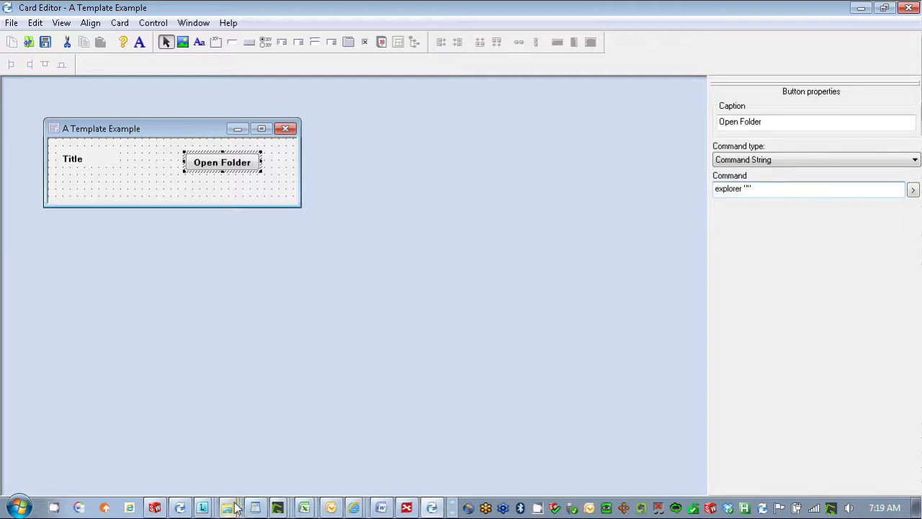
mouse_move(229, 504)
left_click(235, 459)
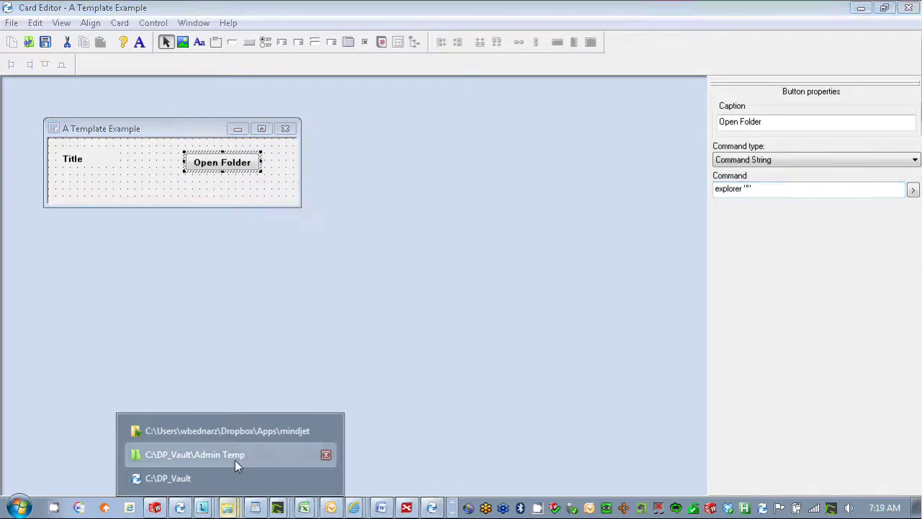
left_click(683, 33)
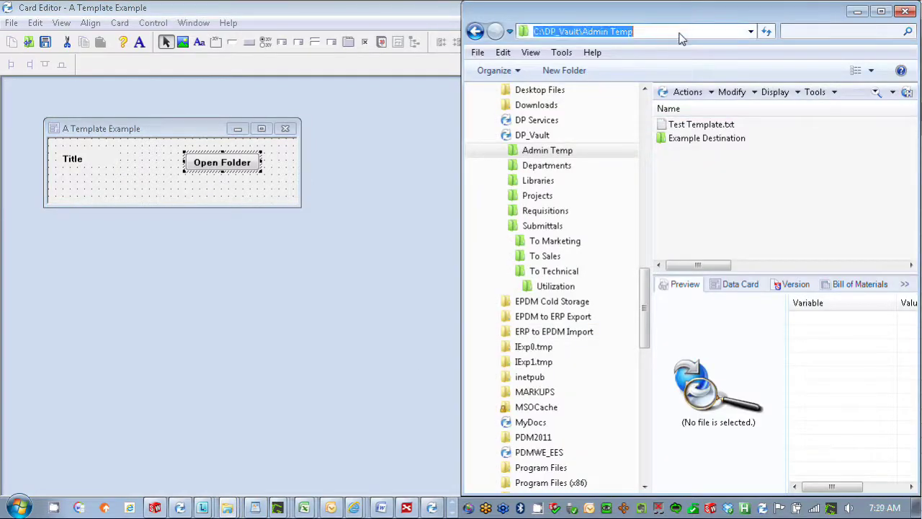
right_click(677, 33)
left_click(710, 82)
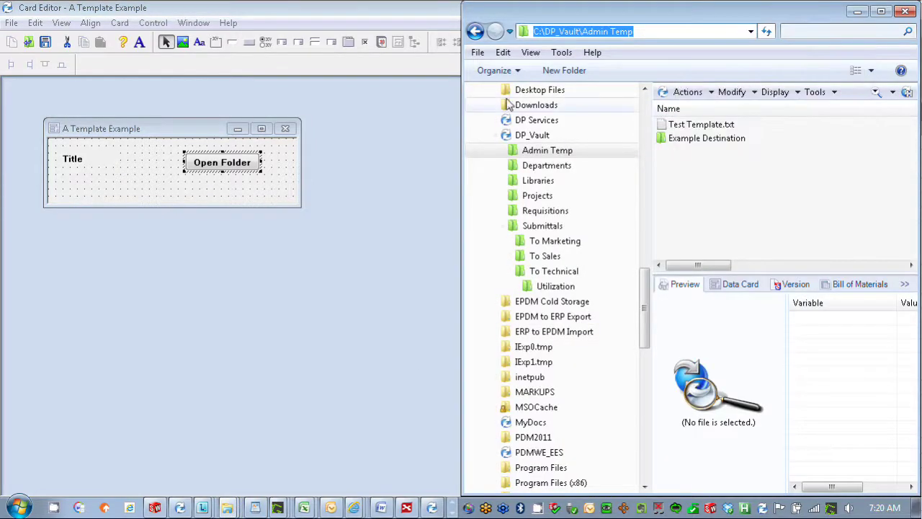
left_click(235, 185)
left_click(239, 170)
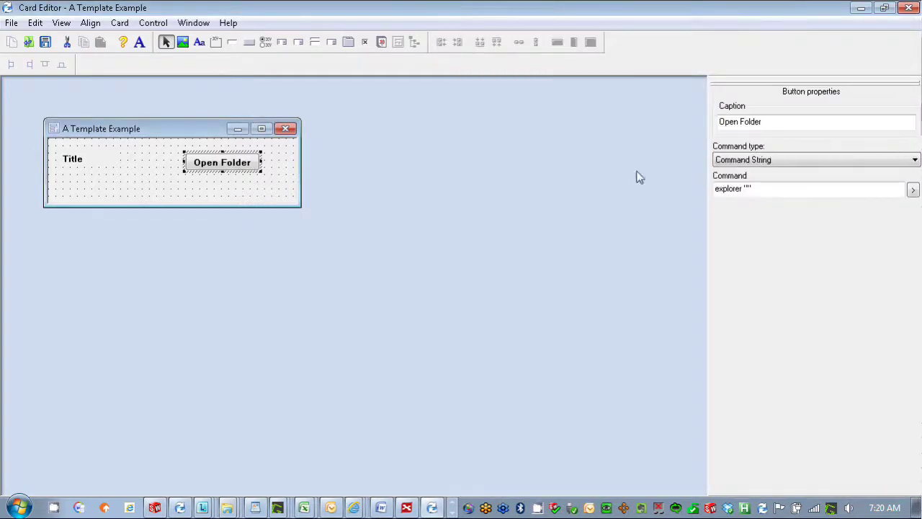
left_click(749, 189)
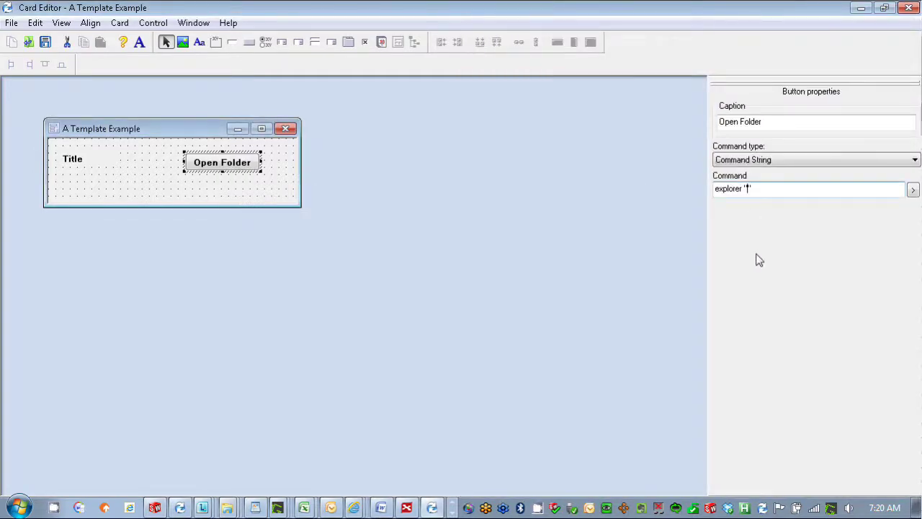
key("ctrl+v")
Step: Replace the button command's path with the copied Example Destination folder path
left_click(227, 508)
left_click(248, 459)
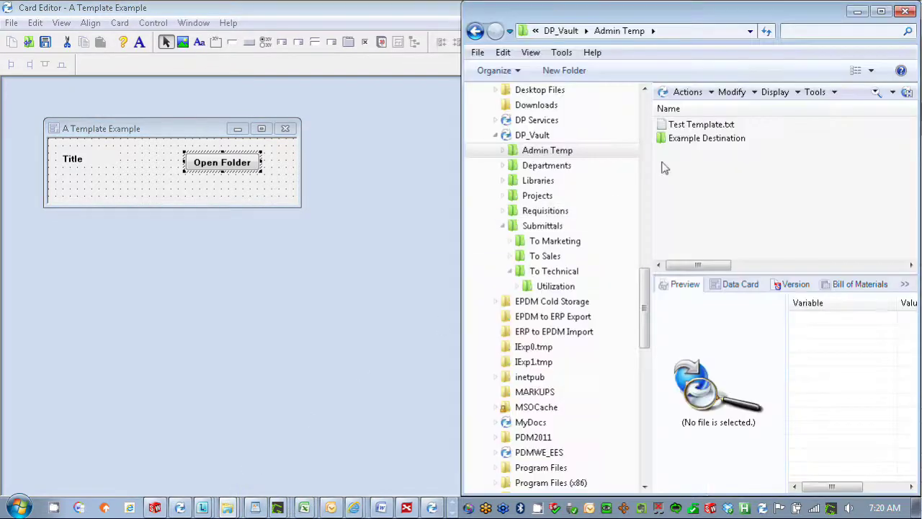
left_click(729, 141)
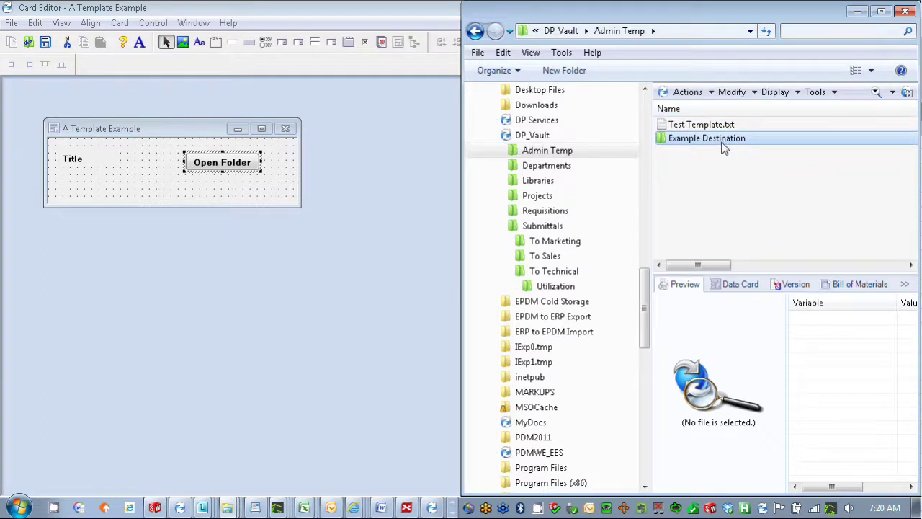
double_click(724, 147)
left_click(726, 33)
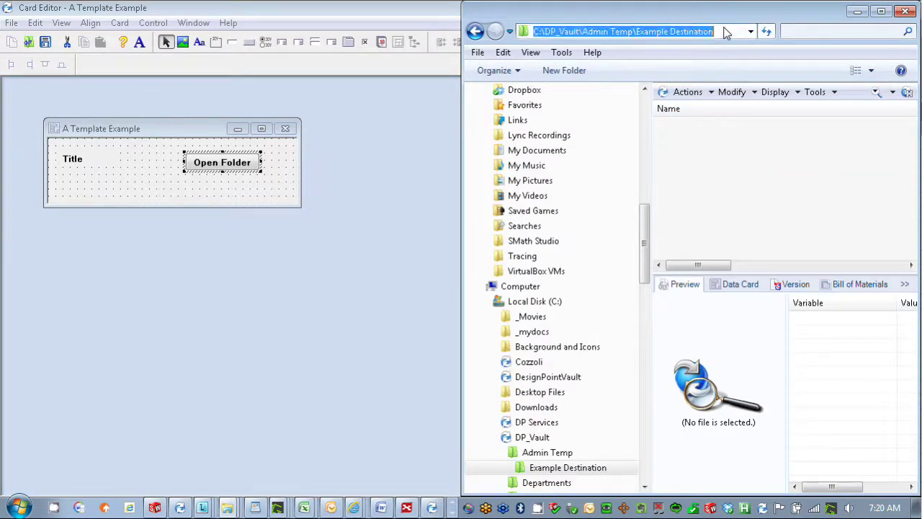
right_click(725, 33)
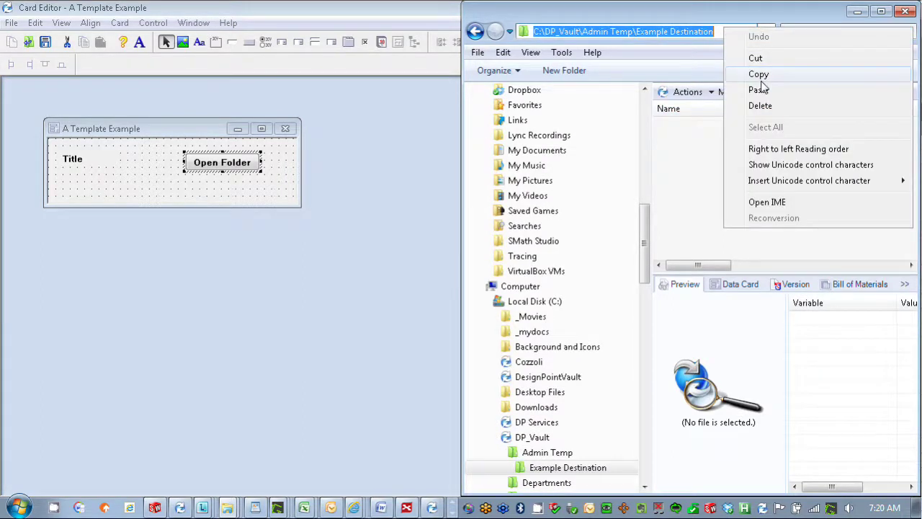
left_click(749, 73)
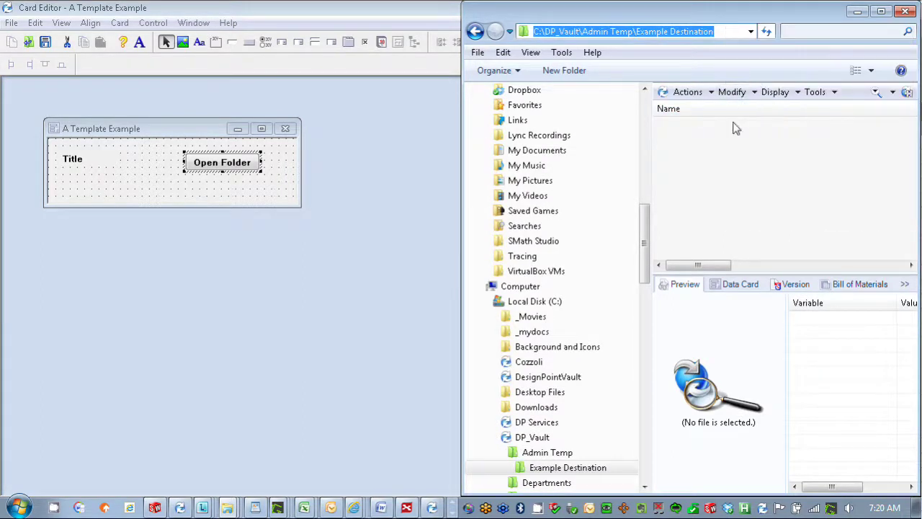
left_click(209, 164)
left_click(836, 189)
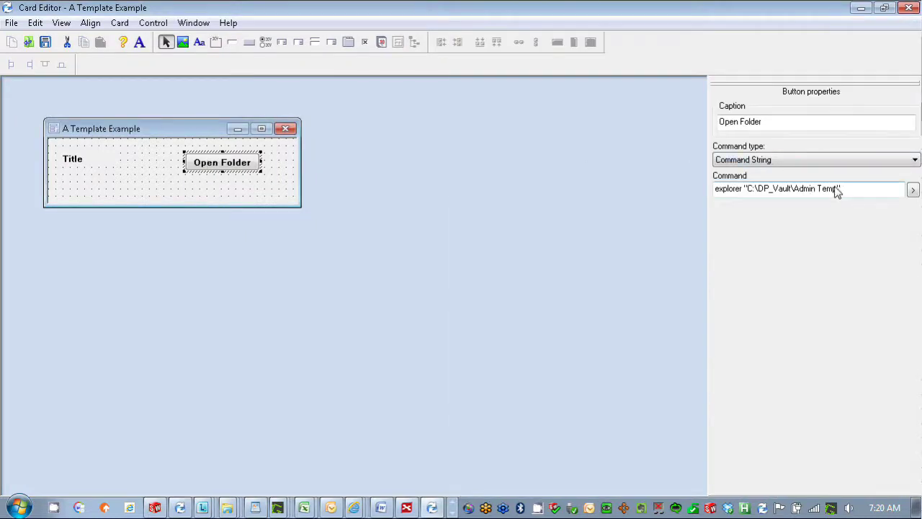
left_click_drag(836, 188, 744, 189)
key("ctrl+v")
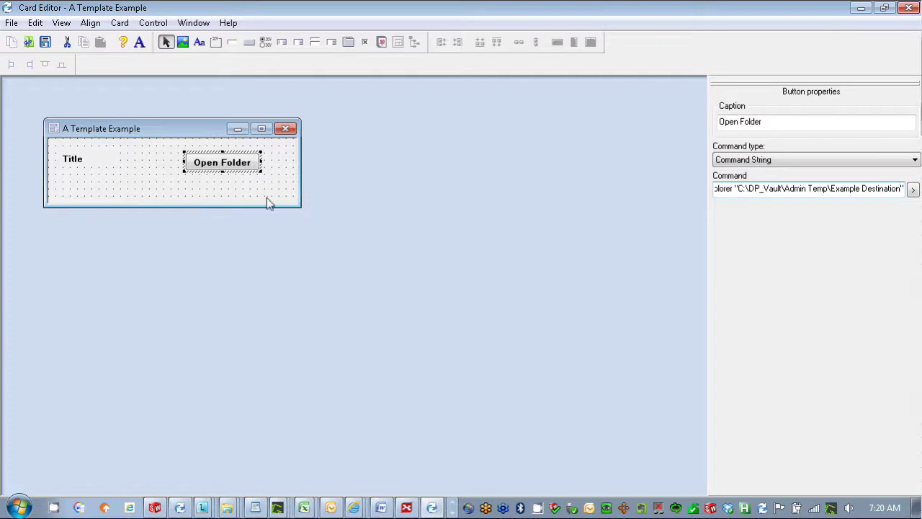
Step: Save the card as 'A Template Example' and close the Card Editor
left_click_drag(298, 206, 284, 190)
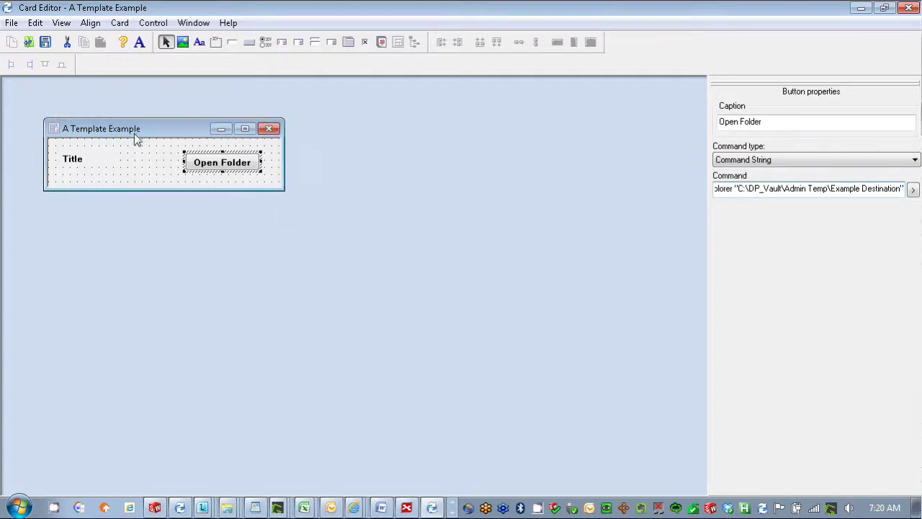
left_click(45, 43)
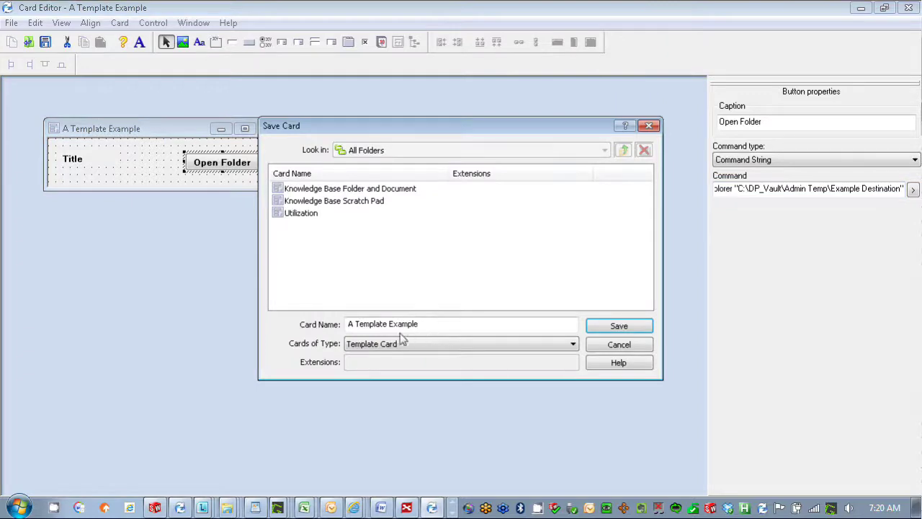
left_click(619, 326)
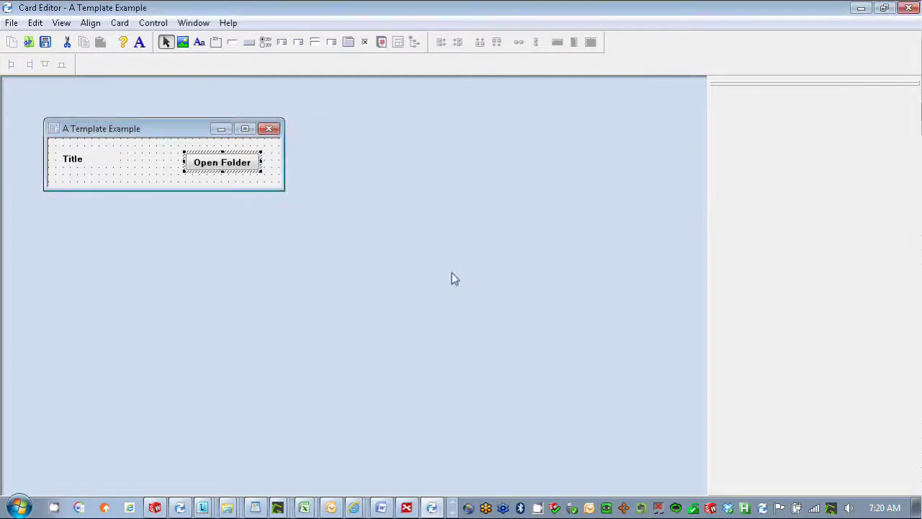
left_click(268, 130)
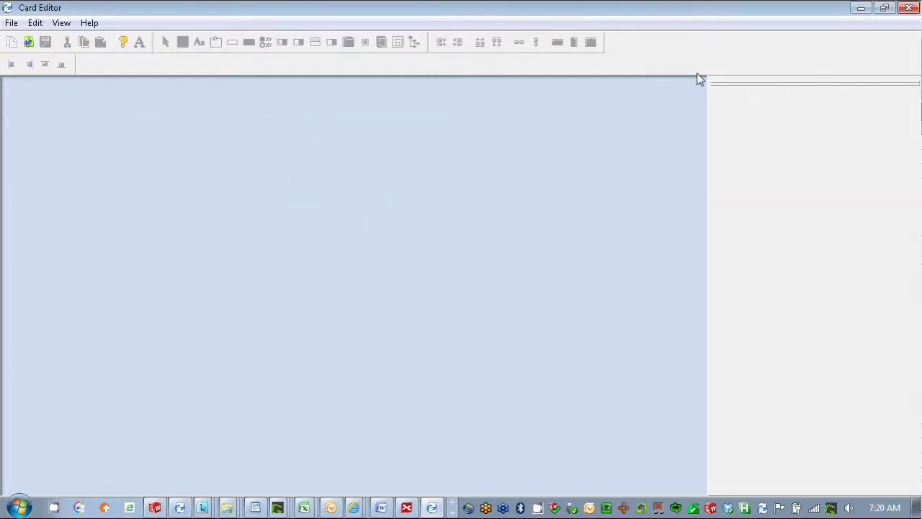
left_click(861, 13)
Step: Attach the 'A Template Example' card to the new template
left_click(252, 318)
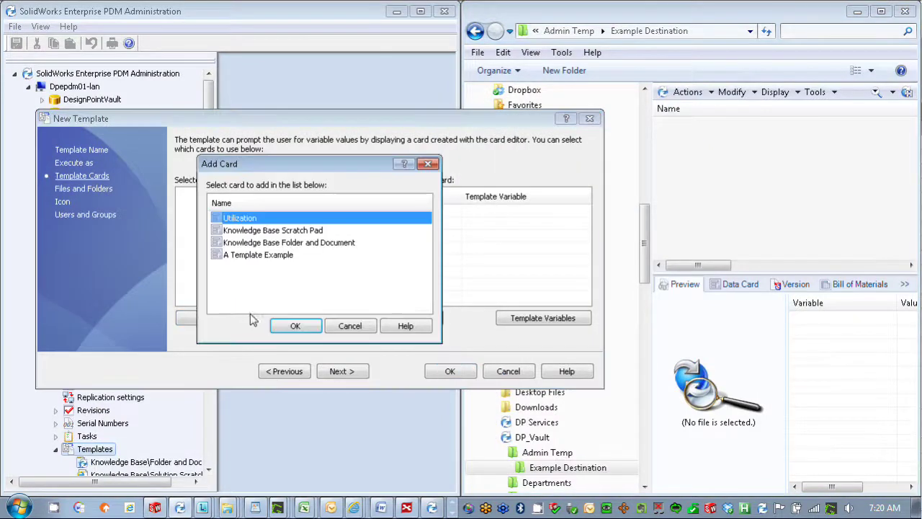
double_click(267, 255)
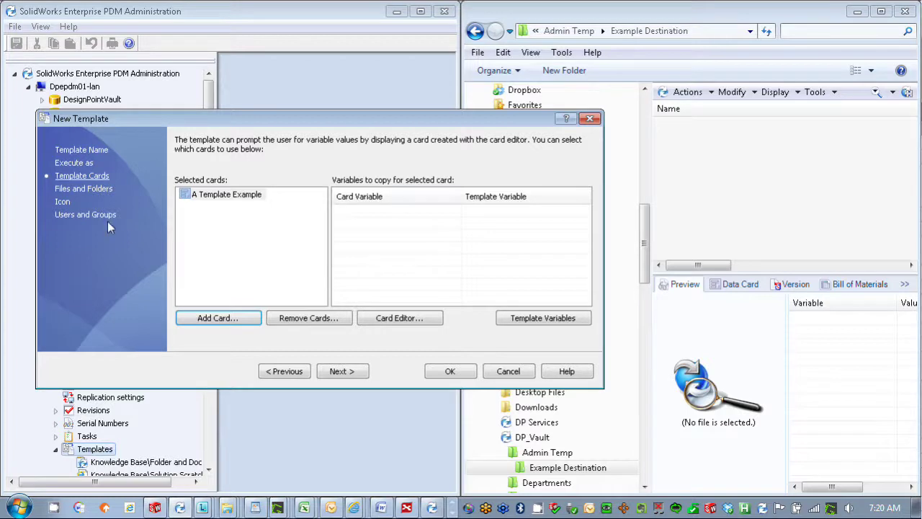
left_click(98, 189)
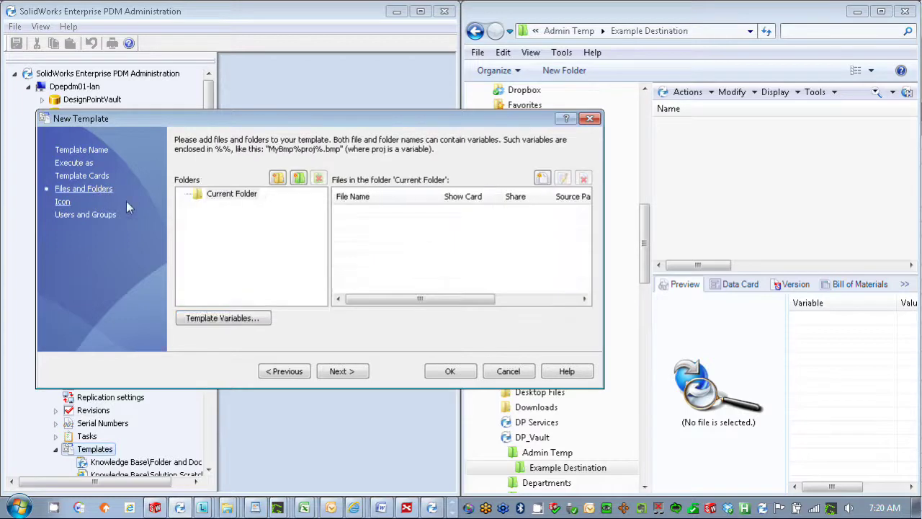
Step: Add root folder Admin Temp with an Example Destination subfolder to the template
left_click(278, 180)
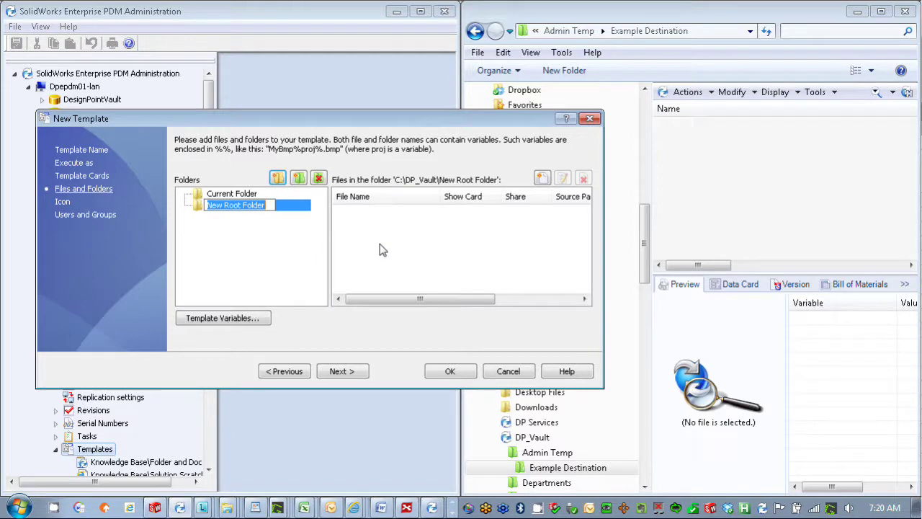
type("Admin T")
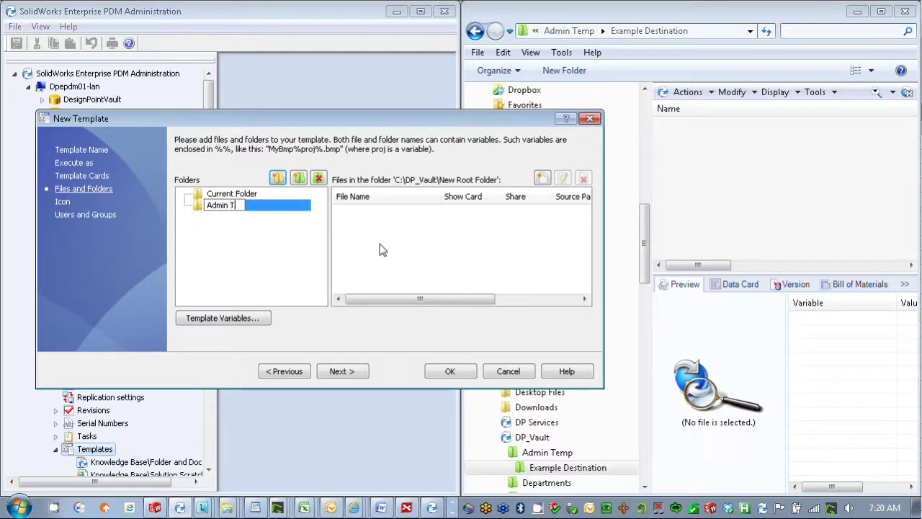
type("emp")
key("Return")
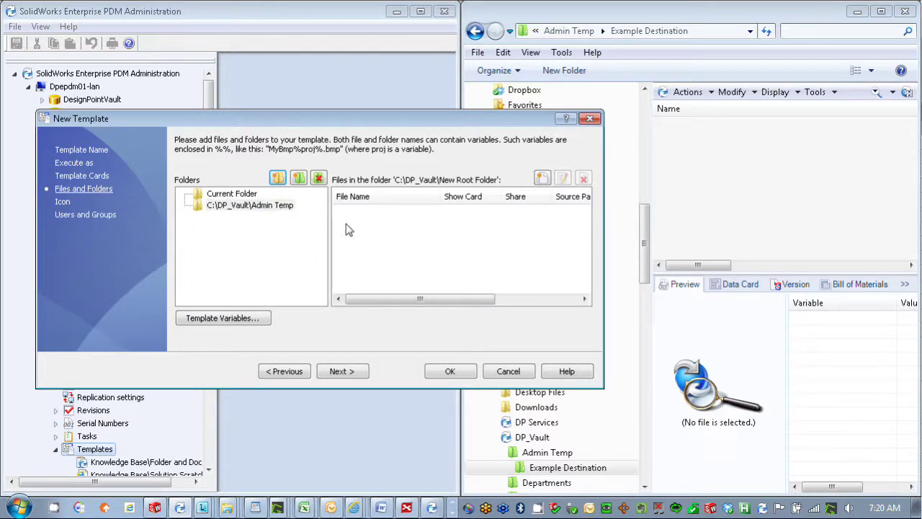
left_click(298, 178)
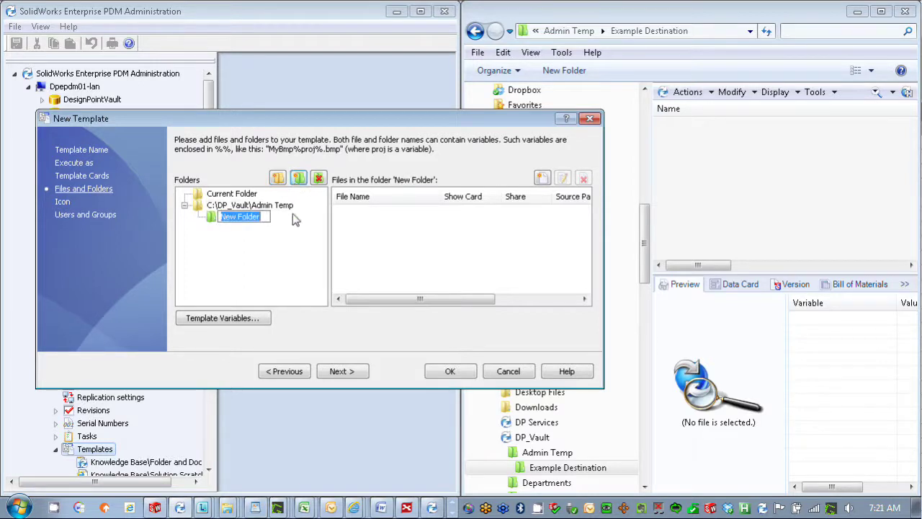
type("Examp")
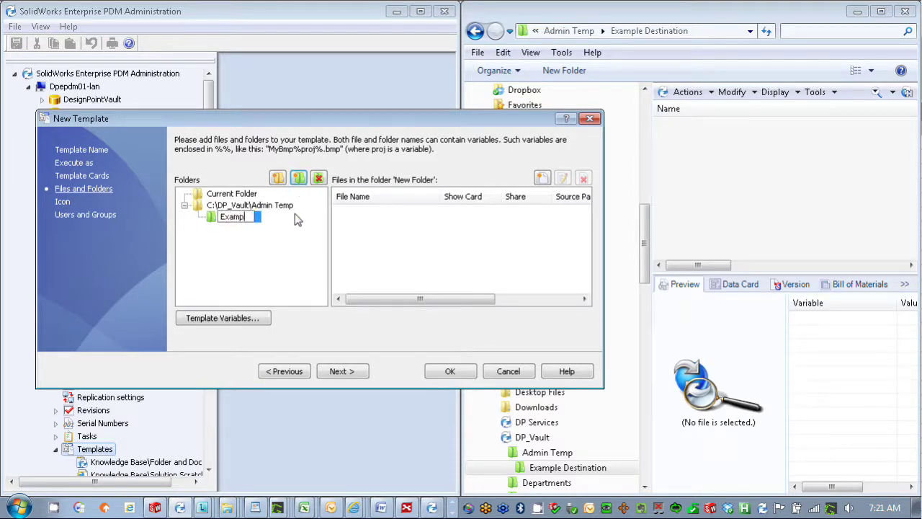
type("le Destination")
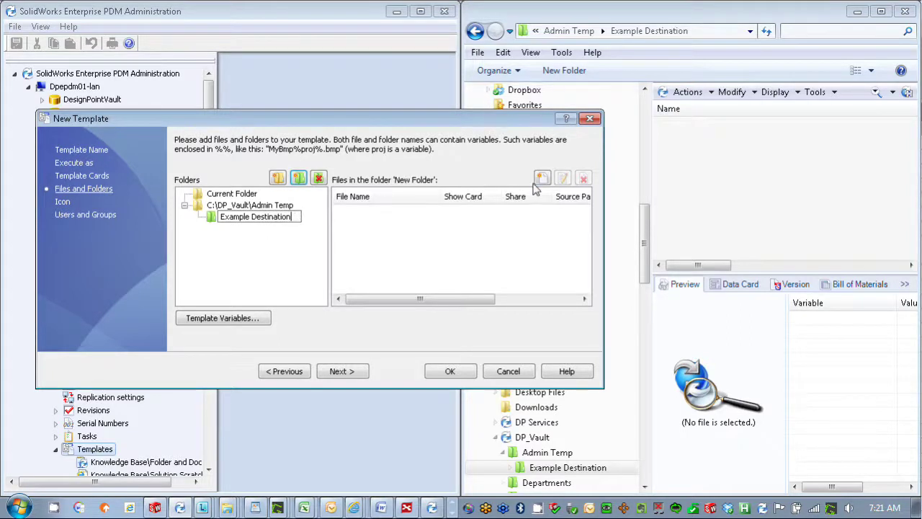
left_click(541, 179)
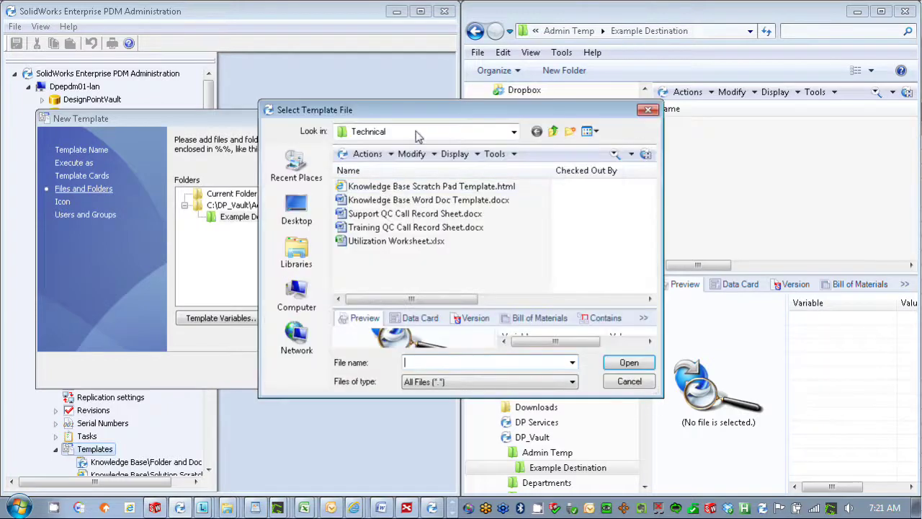
Step: Add Test Template.txt from DP_Vault\Admin Temp as a template file, with its data card disabled
left_click(418, 132)
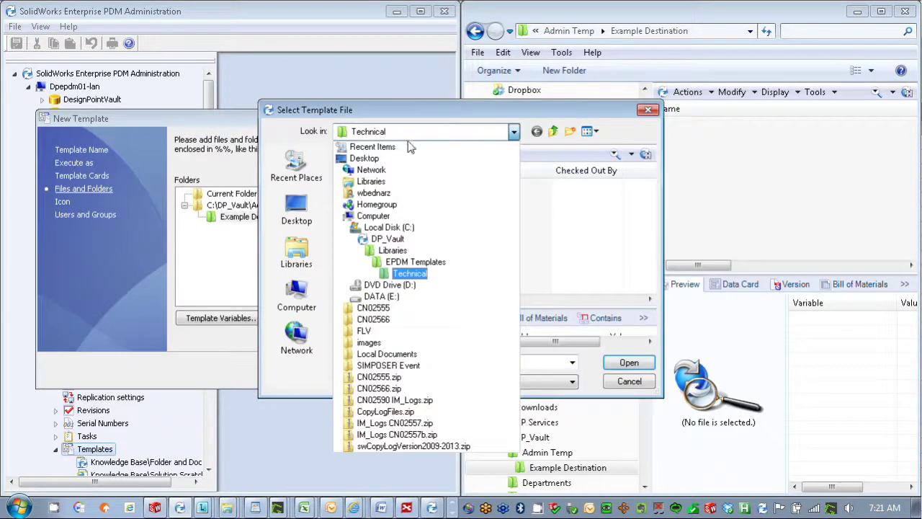
left_click(408, 240)
left_click(387, 187)
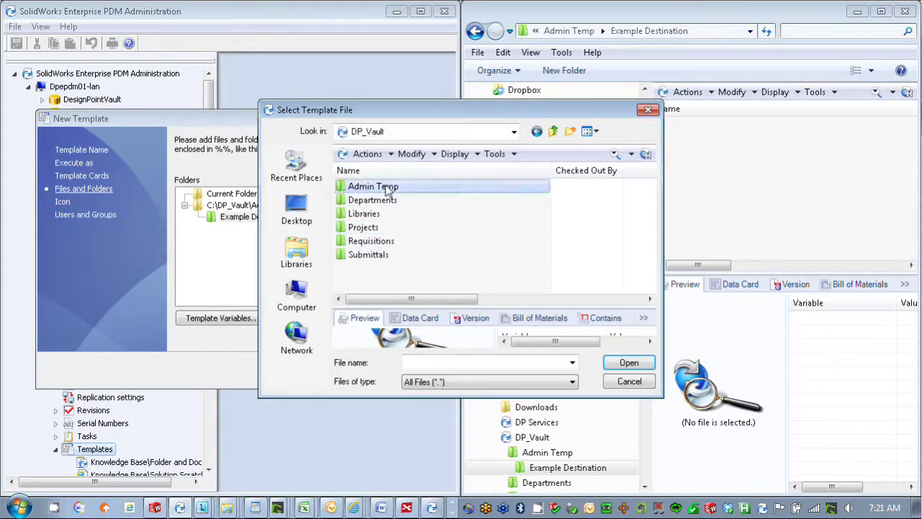
left_click(386, 187)
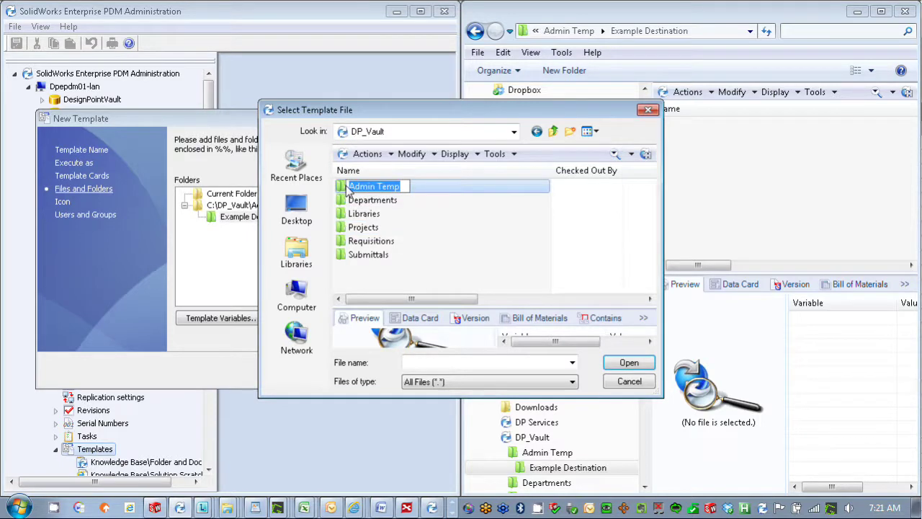
double_click(344, 189)
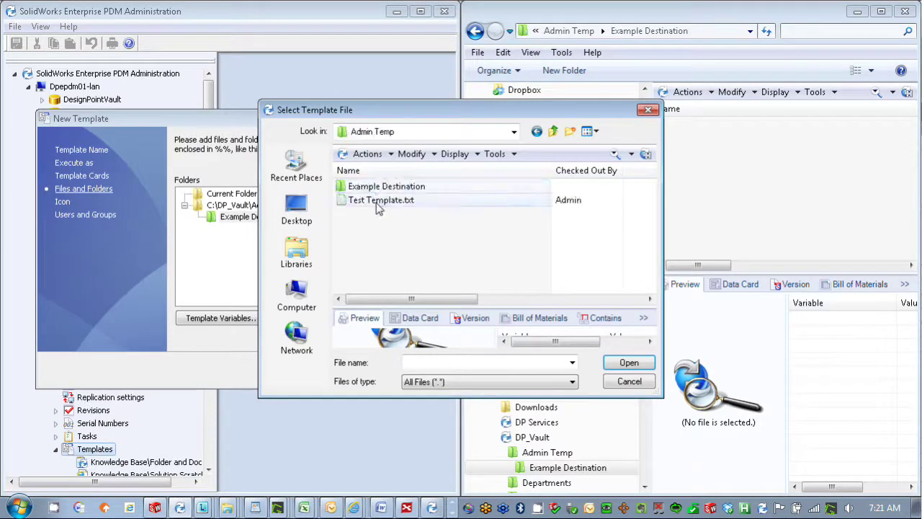
left_click(378, 202)
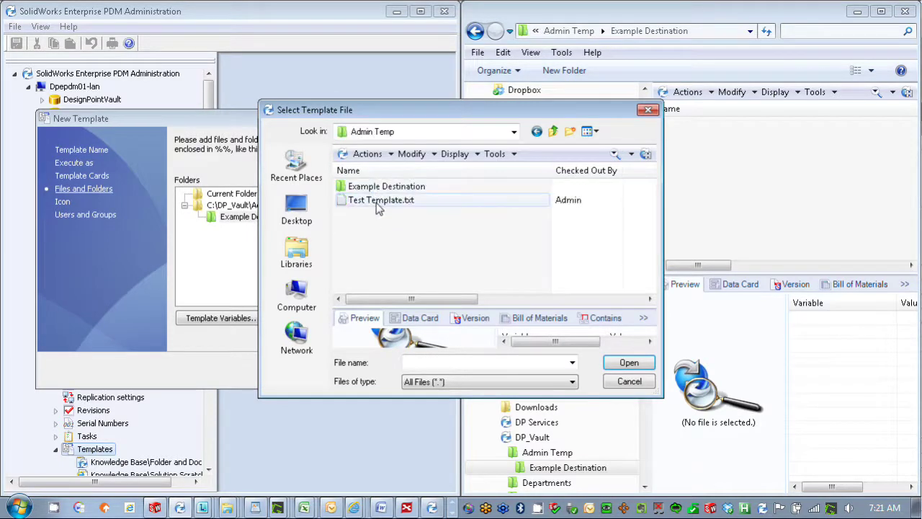
left_click(628, 365)
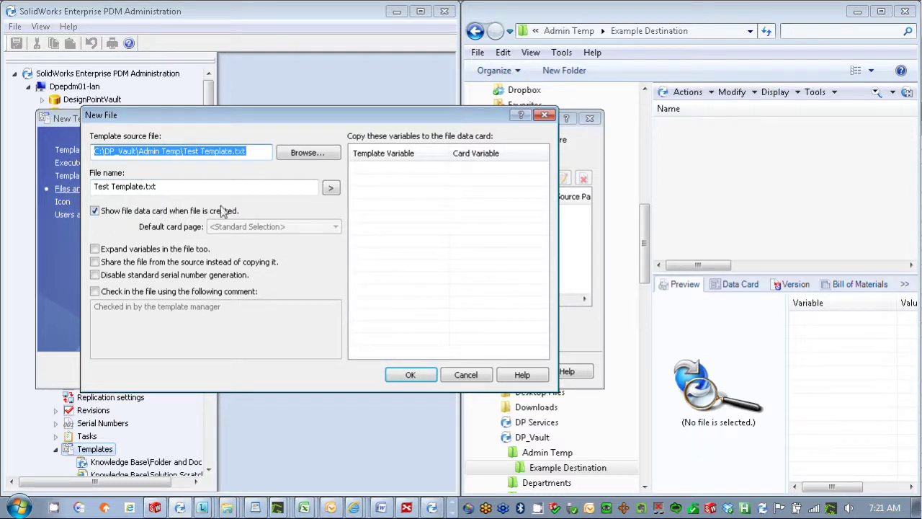
left_click(124, 214)
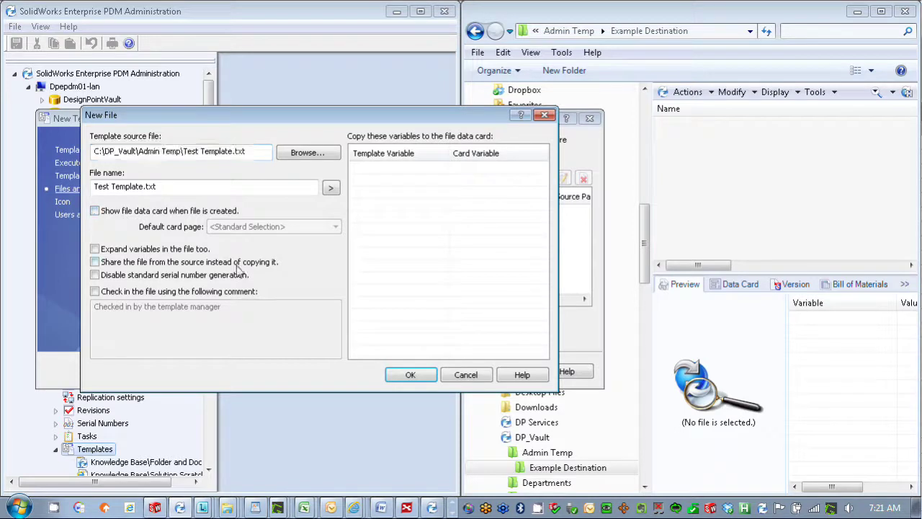
left_click(425, 382)
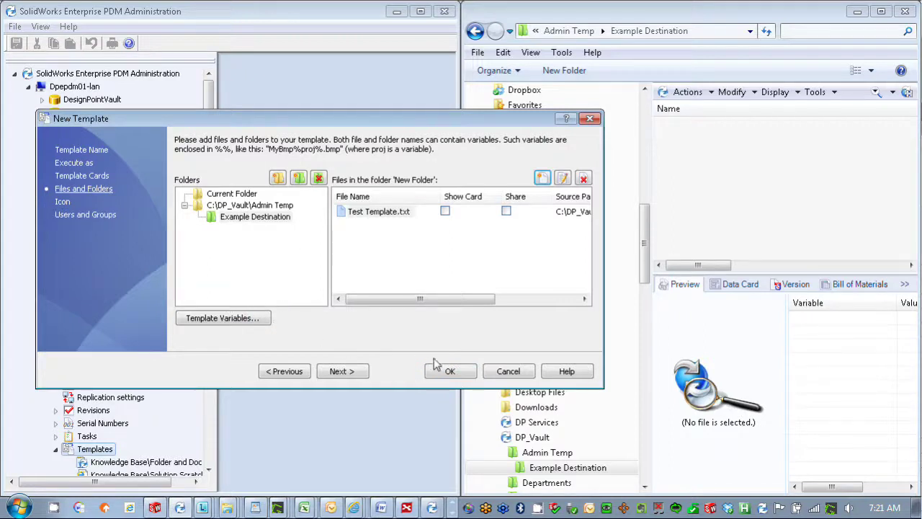
Step: Grant the Admin user access to the template and save it
left_click(103, 214)
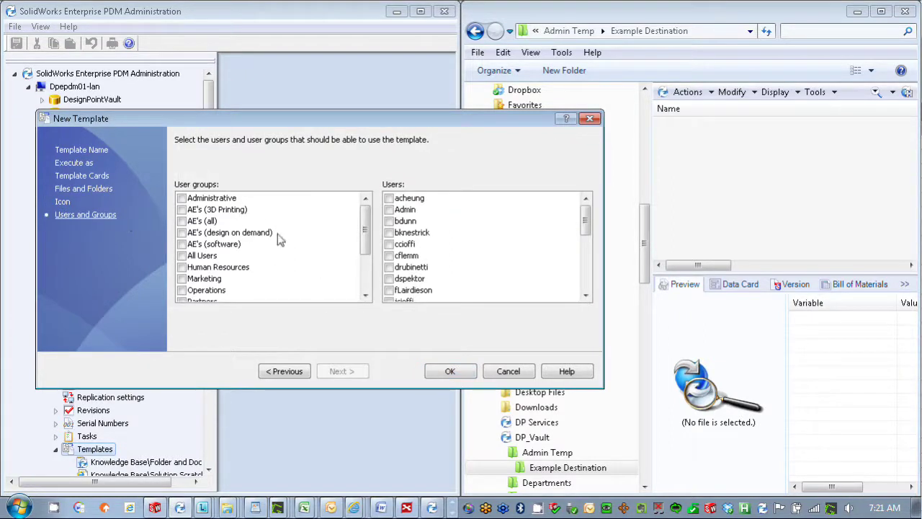
left_click(390, 210)
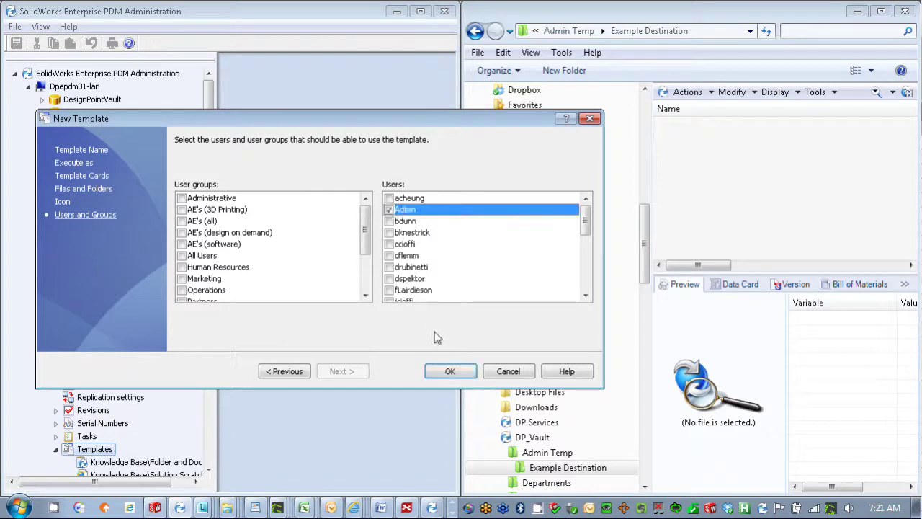
left_click(450, 372)
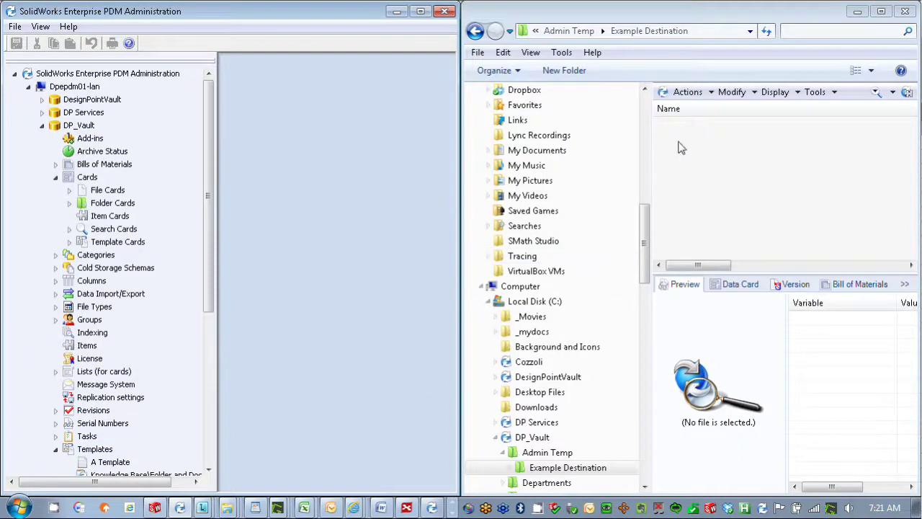
Step: Run New > A Template in Example Destination and use the card's Open Folder button
right_click(680, 144)
mouse_move(745, 254)
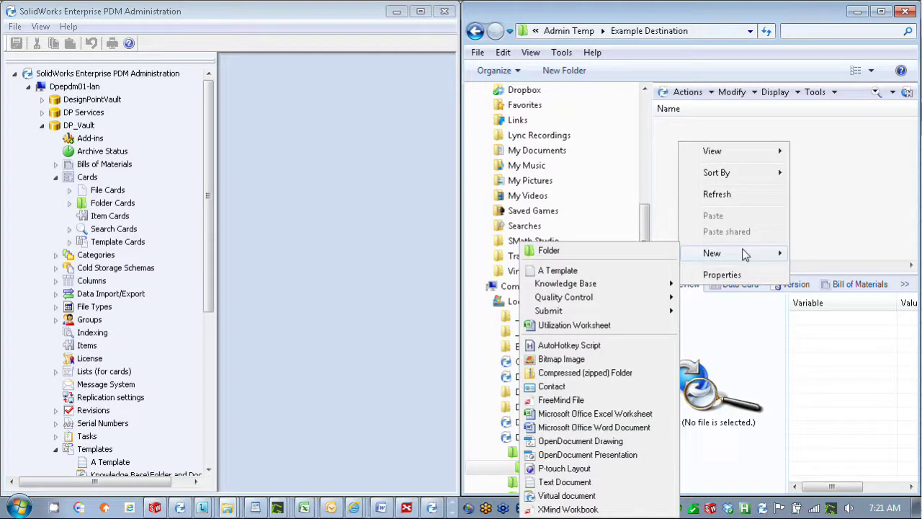
left_click(600, 271)
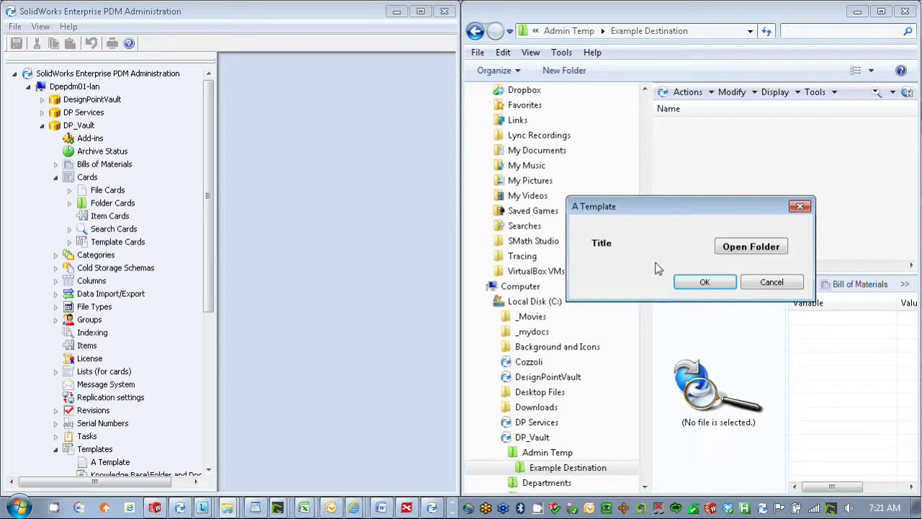
left_click_drag(665, 209, 495, 214)
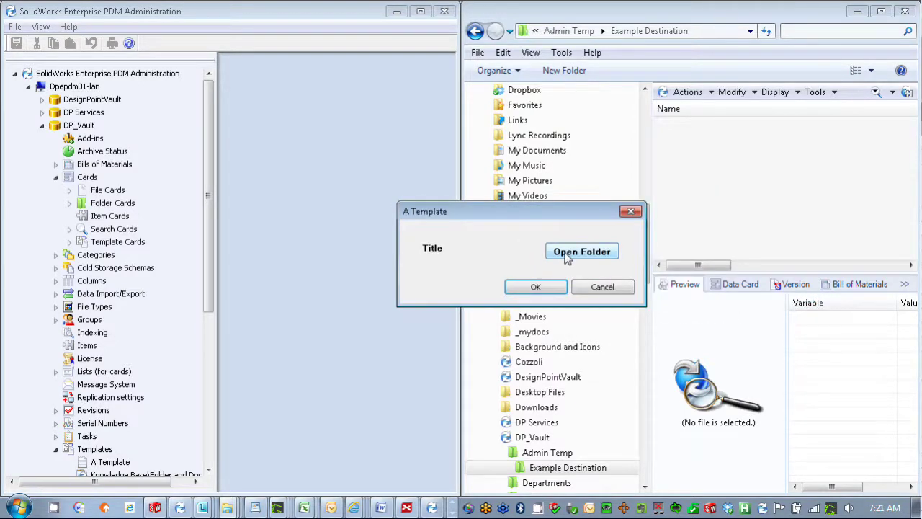
left_click(567, 257)
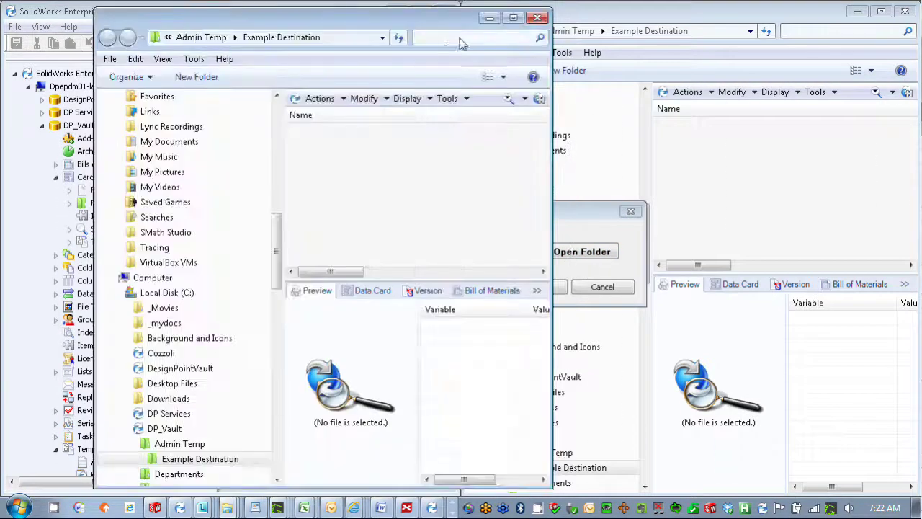
Step: Close the extra Explorer window, cancel the card, and go back to Admin Temp
left_click(539, 17)
left_click(616, 294)
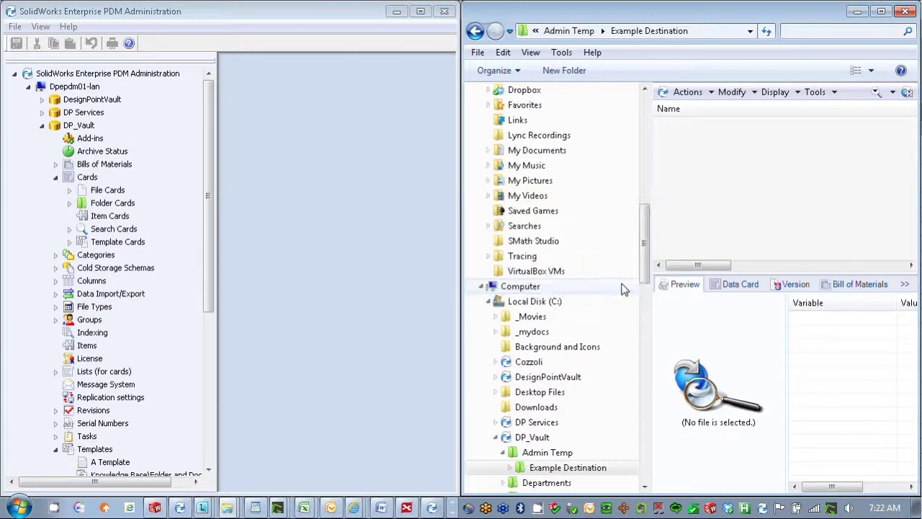
left_click(475, 31)
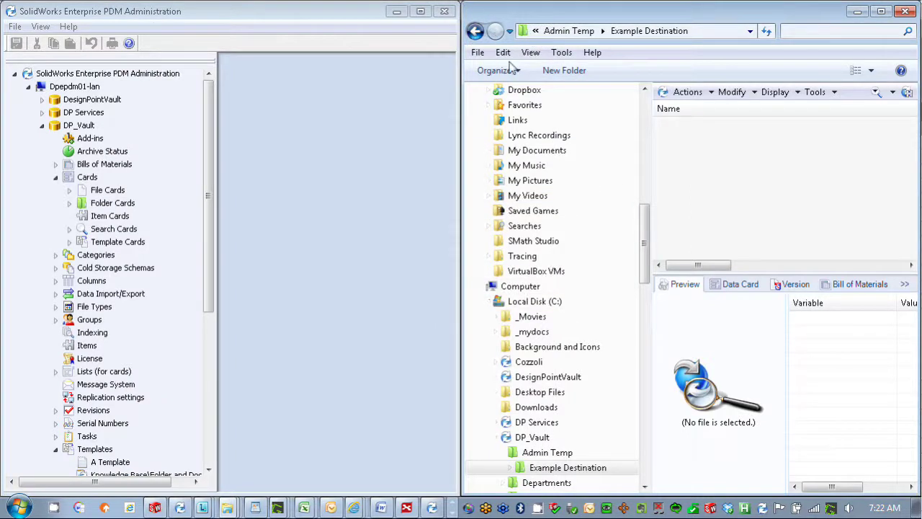
Step: Run New > A Template again in Admin Temp and try its Open Folder button
right_click(695, 172)
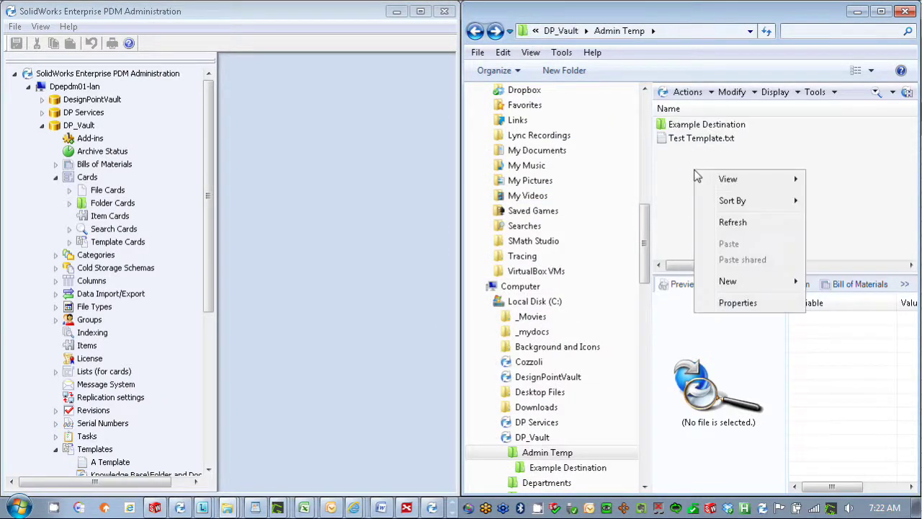
mouse_move(767, 282)
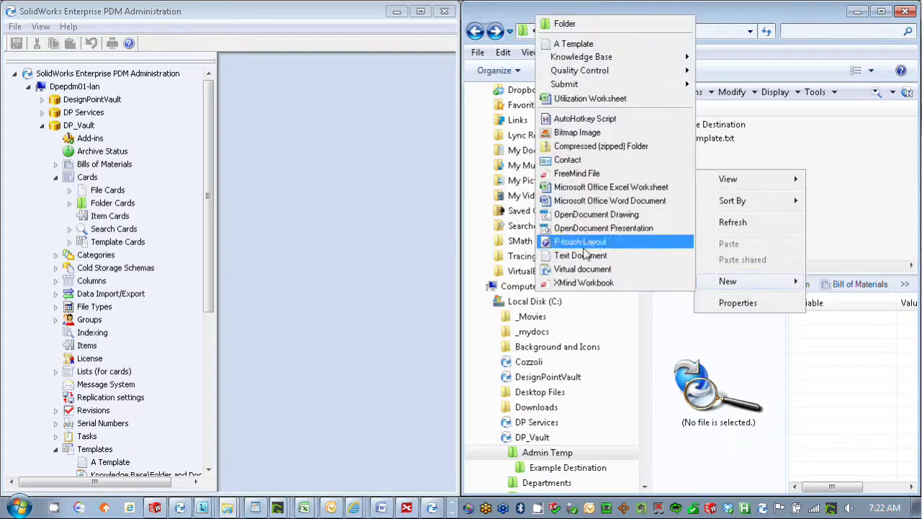
left_click(591, 45)
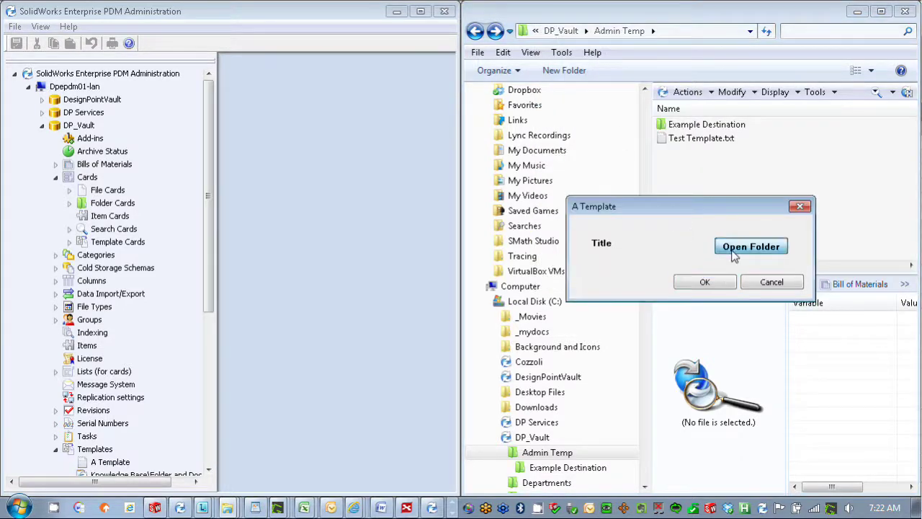
left_click(731, 250)
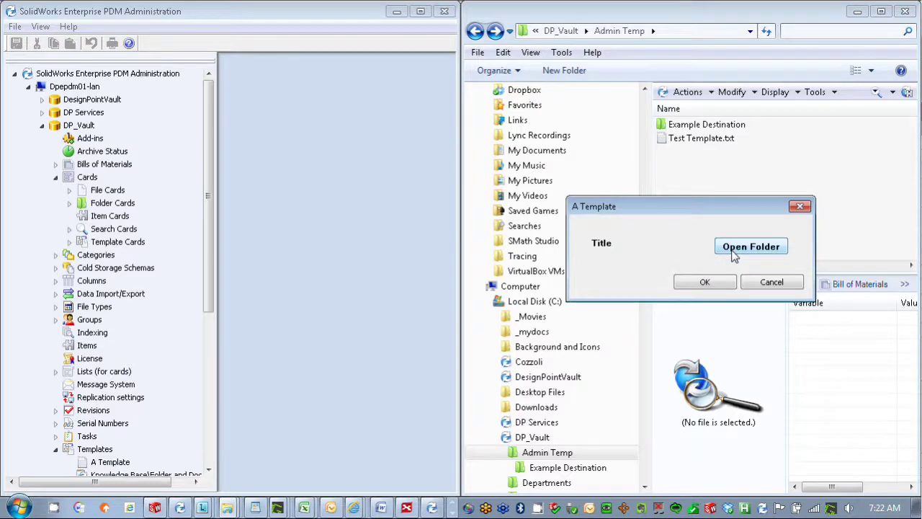